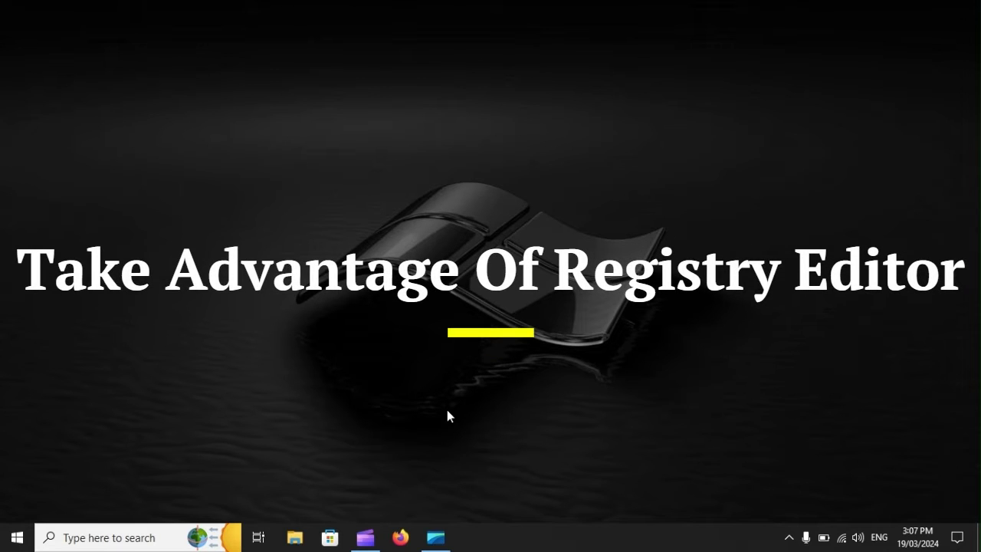
Step: Search the Start menu for regedit
key(super)
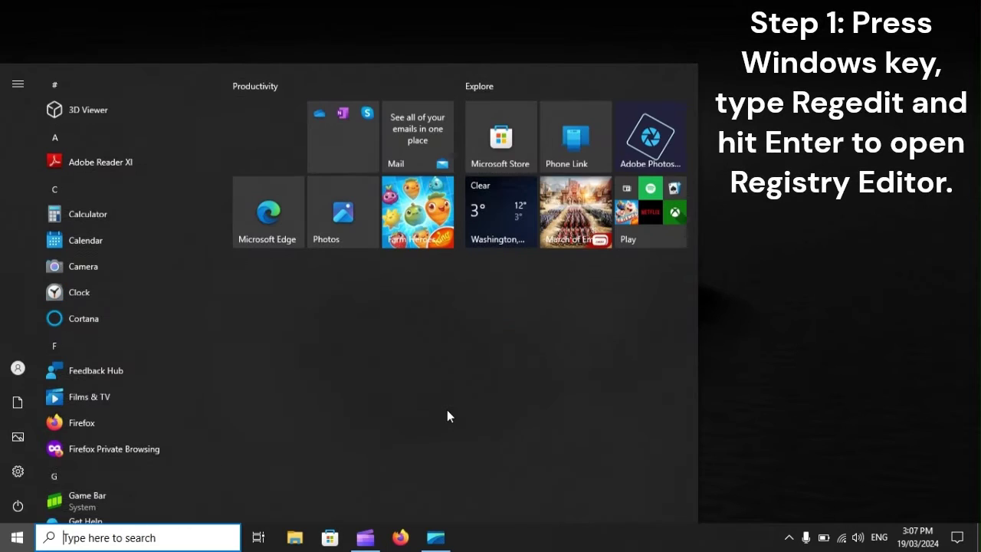
text(rege)
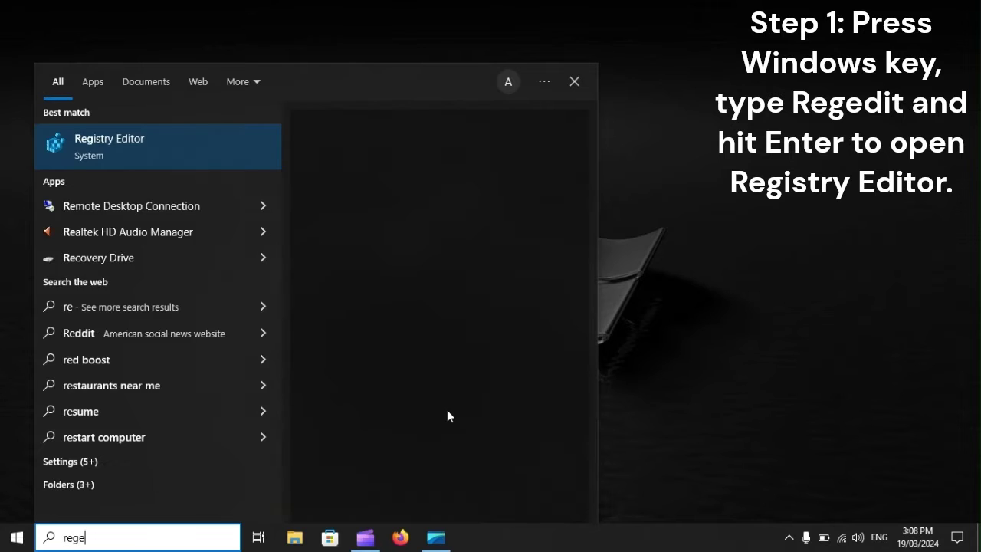
text(dit)
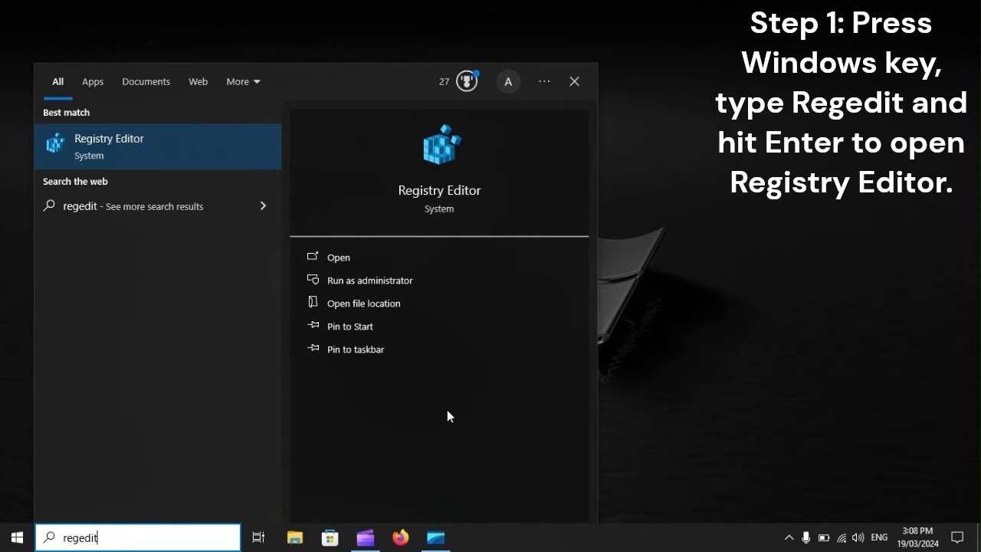
Step: Launch Registry Editor and expand HKEY_LOCAL_MACHINE > SOFTWARE > Microsoft
key(Return)
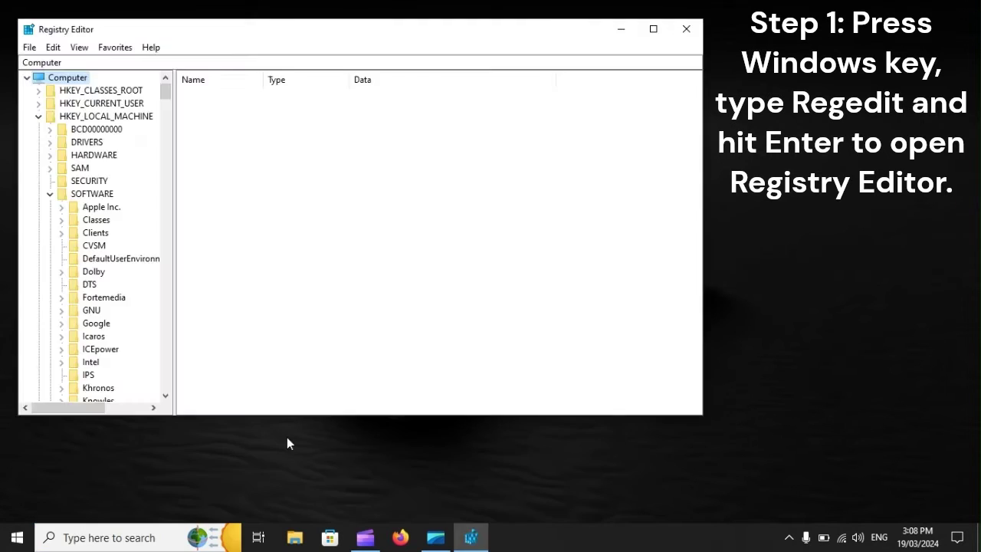
click(132, 117)
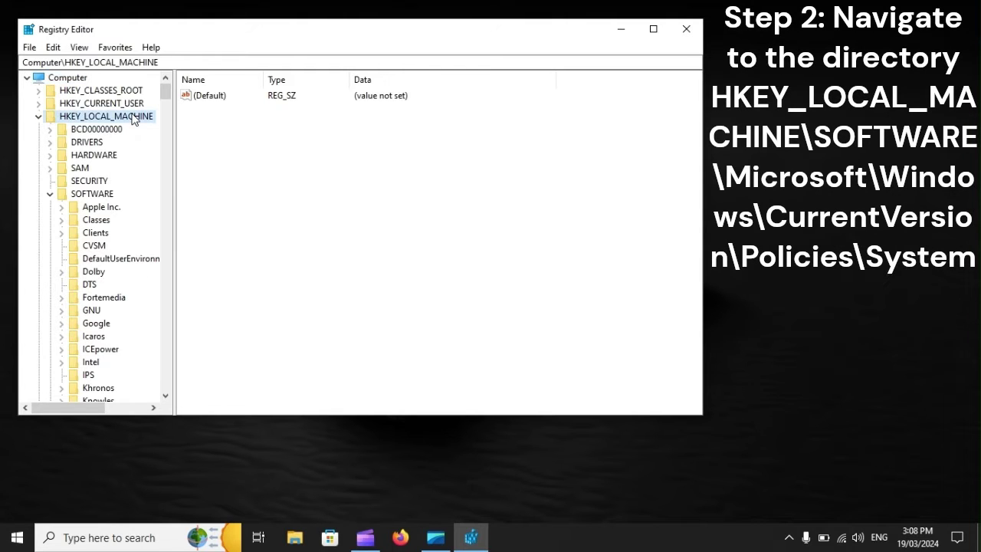
click(90, 194)
scroll(144, 249, down, 4)
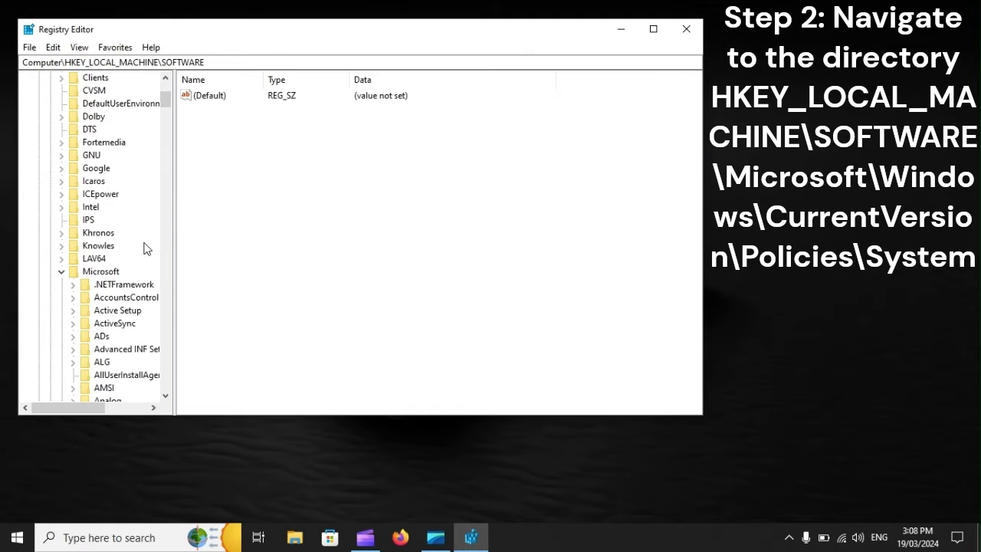
click(111, 275)
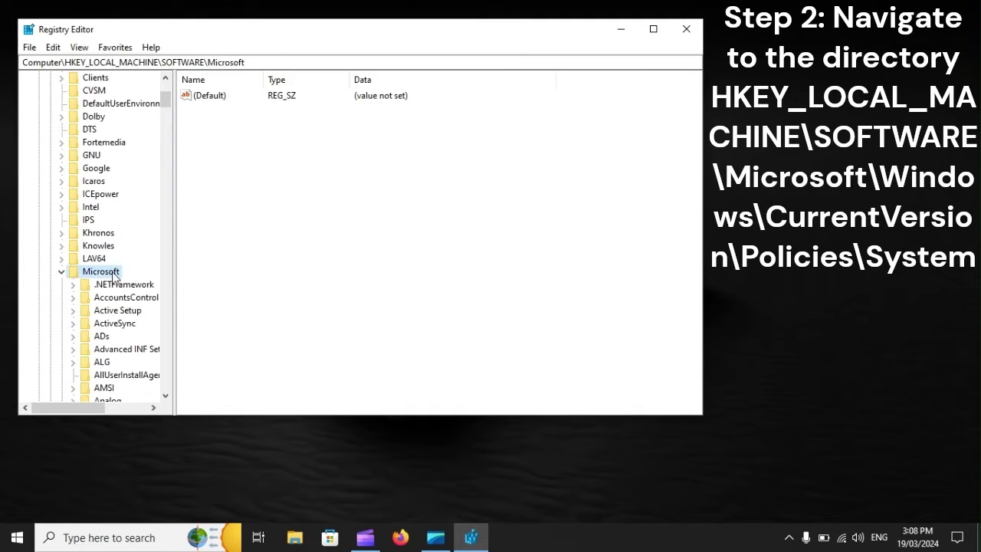
scroll(146, 272, down, 9)
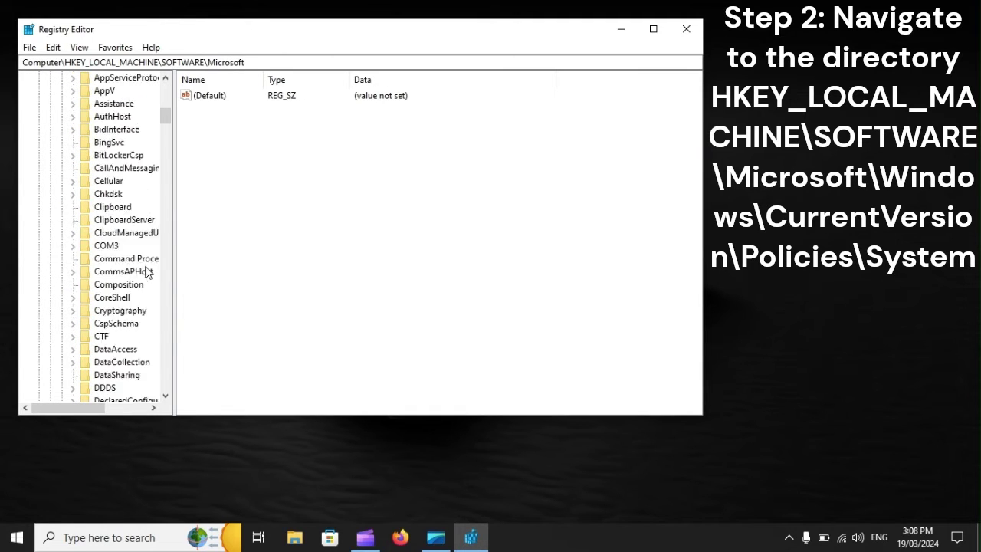
scroll(146, 273, down, 15)
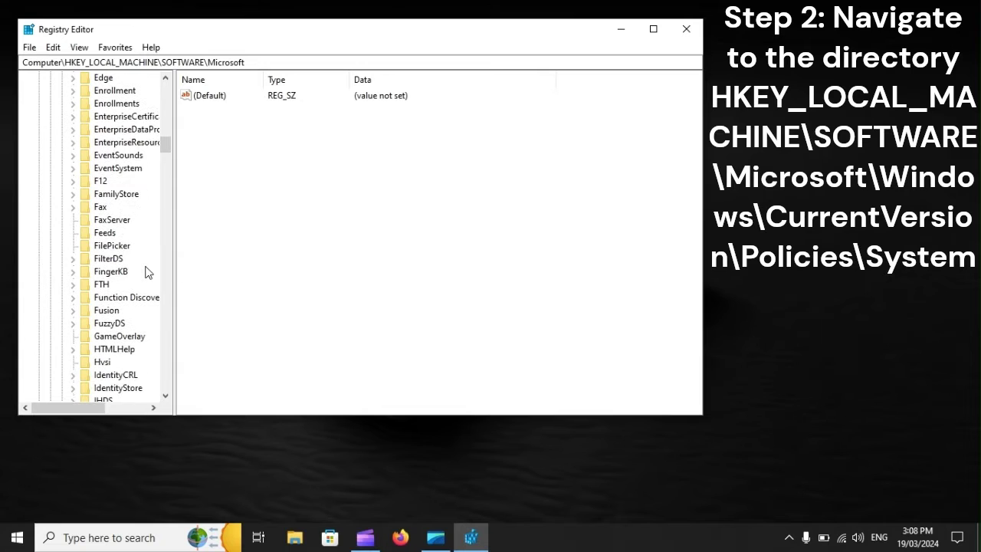
scroll(147, 272, down, 12)
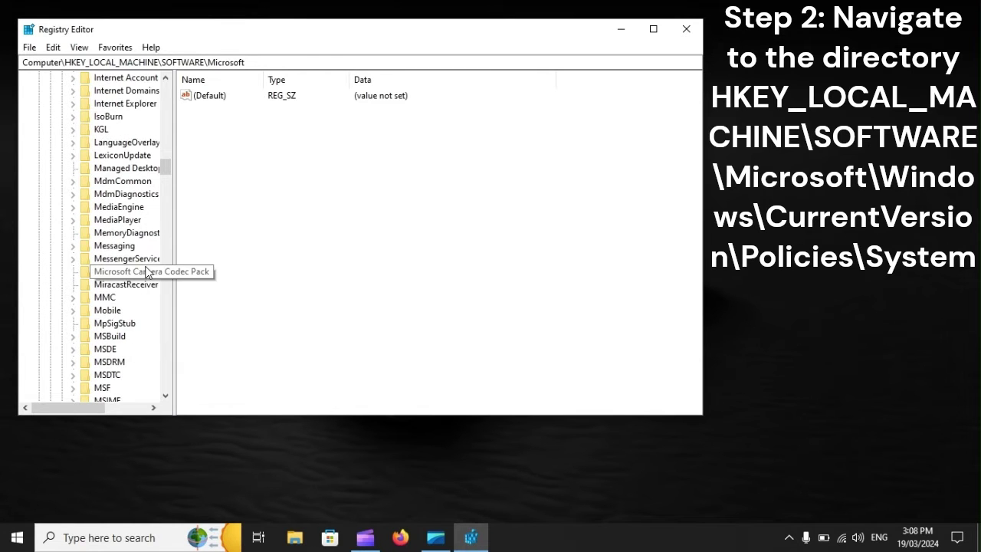
scroll(147, 272, down, 16)
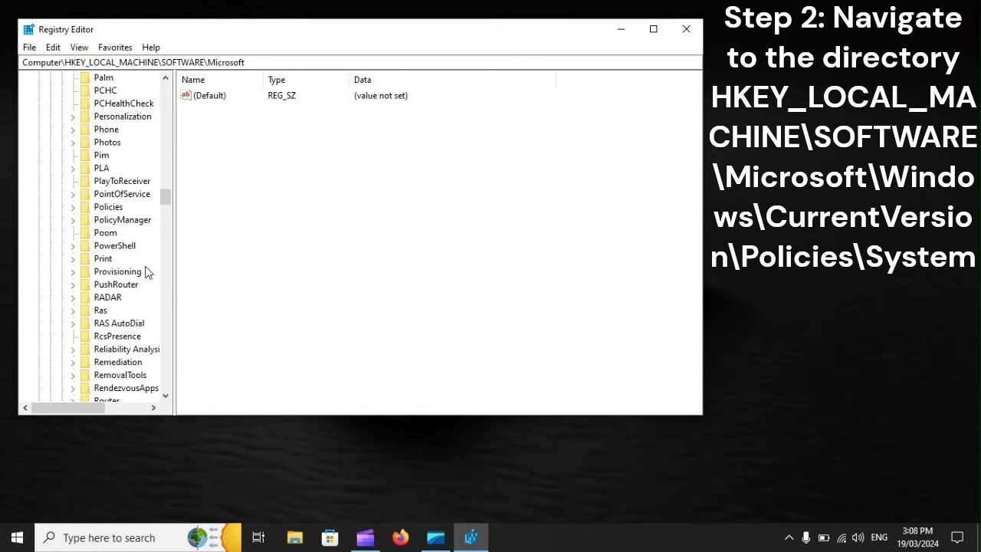
scroll(146, 272, down, 14)
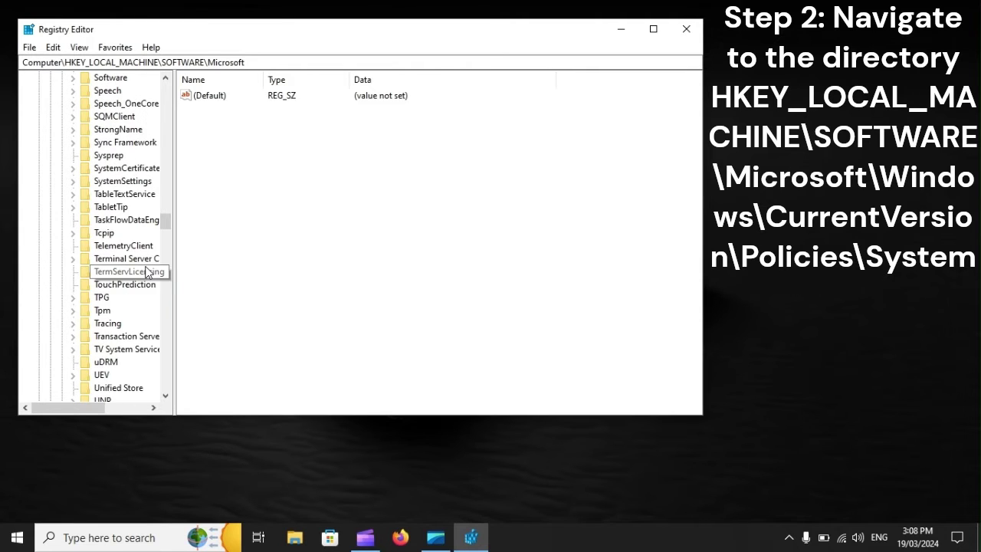
scroll(146, 272, down, 8)
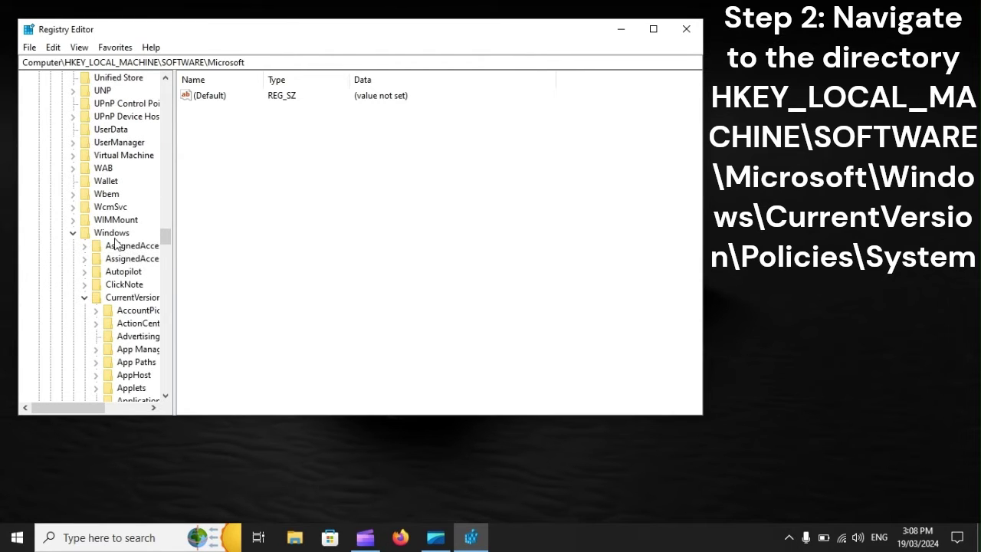
Step: Continue through Windows > CurrentVersion > Policies and select the System key
click(112, 234)
drag(69, 406, 92, 408)
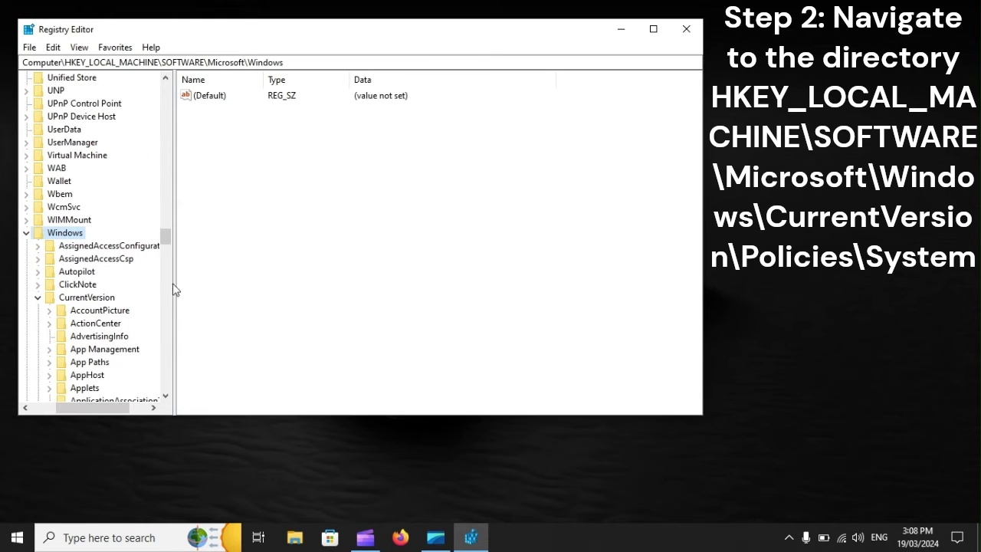
click(86, 298)
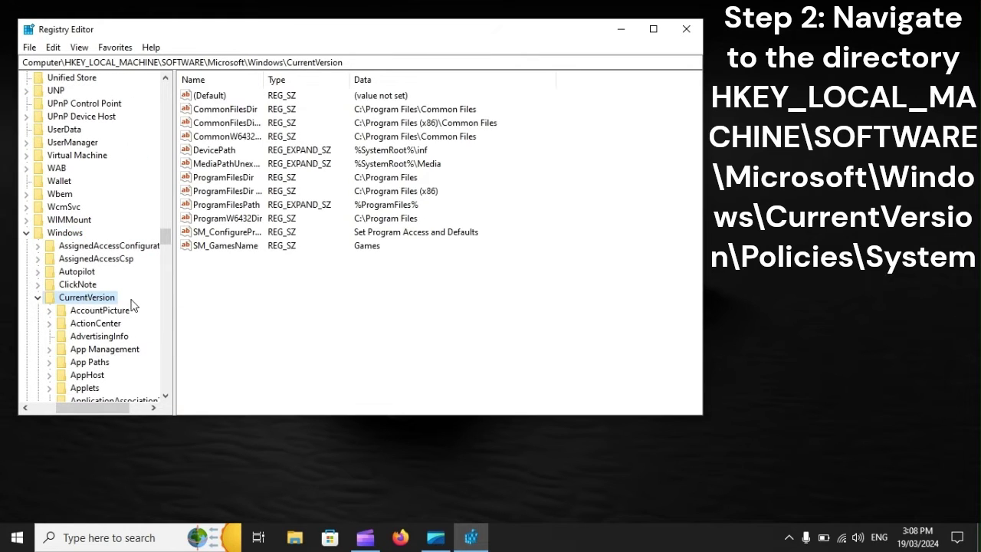
scroll(141, 309, down, 9)
scroll(142, 311, down, 15)
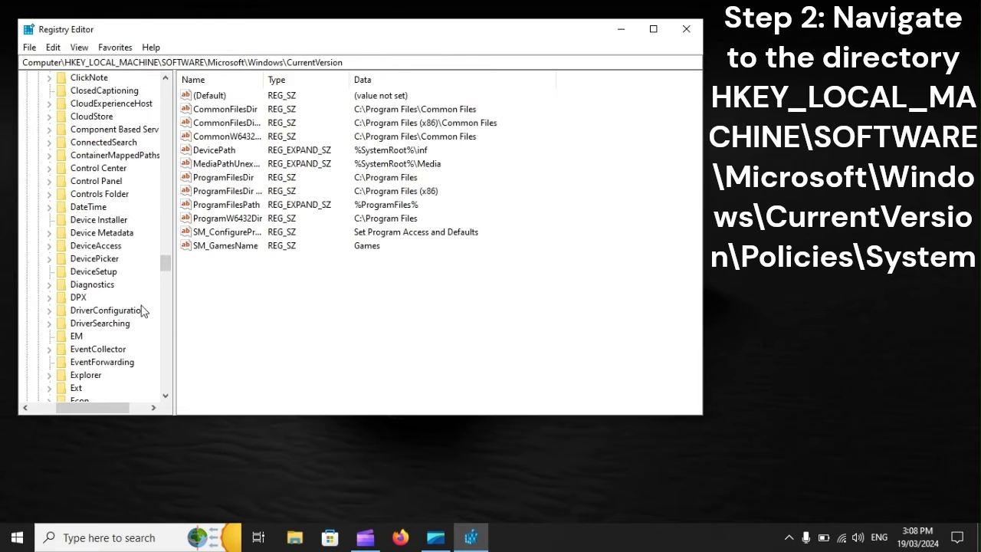
scroll(142, 310, down, 9)
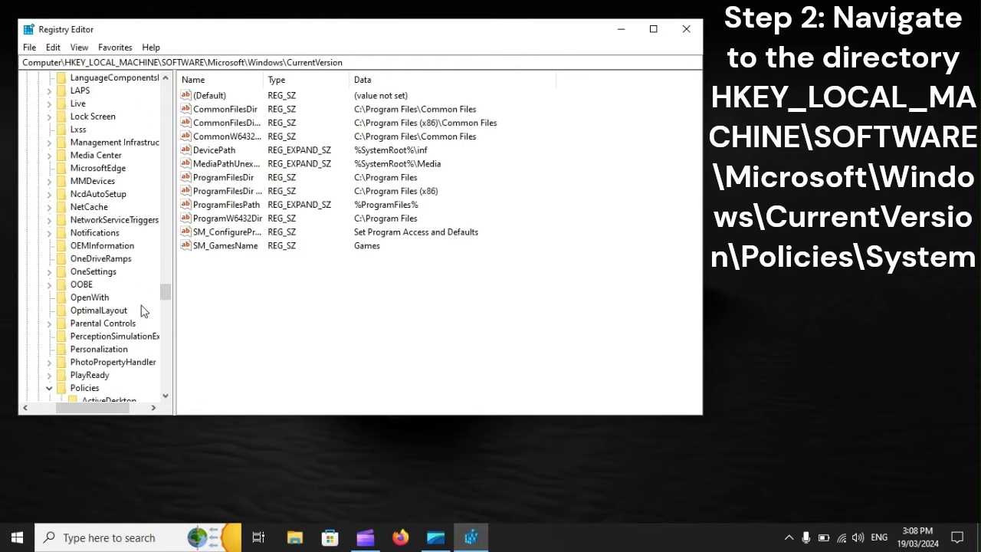
click(86, 233)
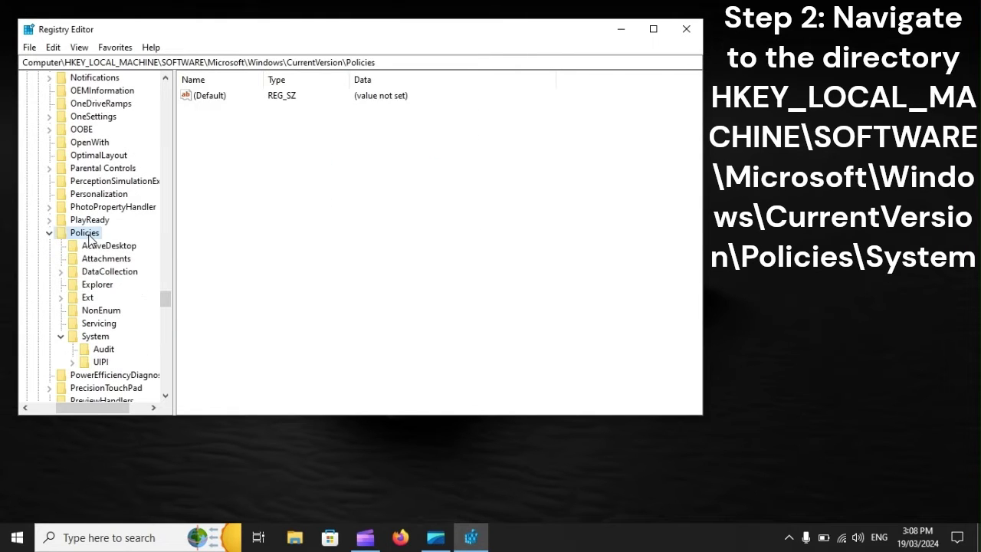
click(101, 338)
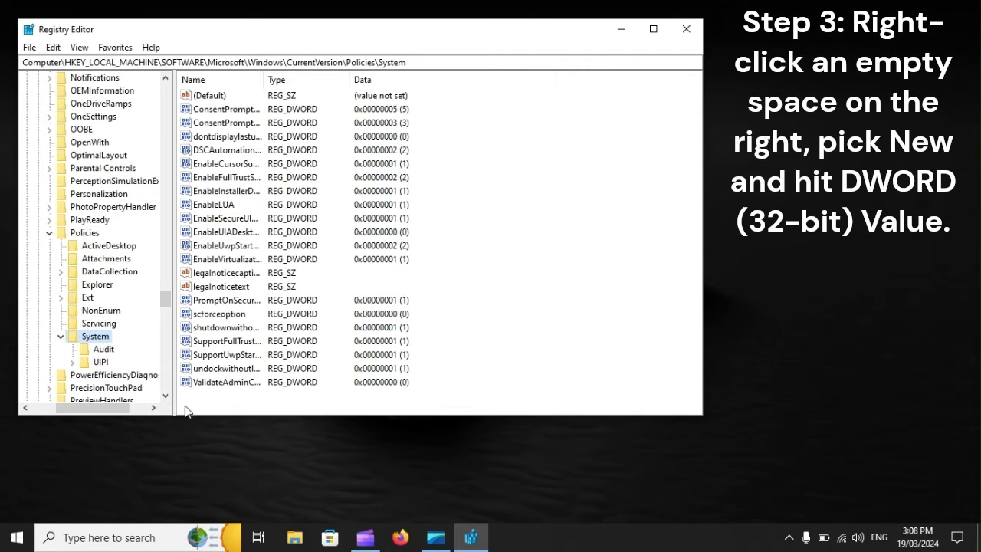
Step: Bring up the right pane's New submenu to add a DWORD (32-bit) value under Policies\System
right_click(227, 399)
mouse_move(261, 408)
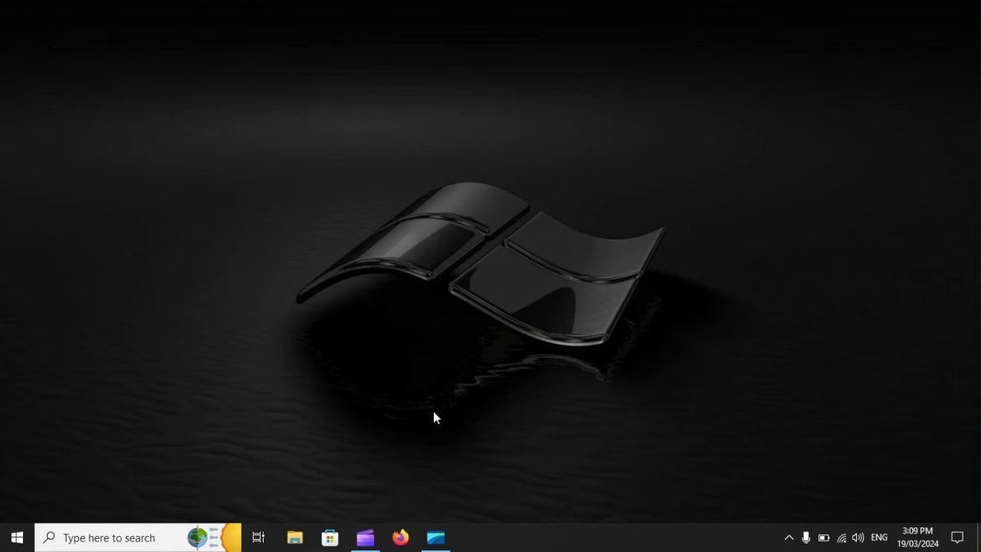
Step: Search the Start menu for secpol.msc
key(super)
text(sec)
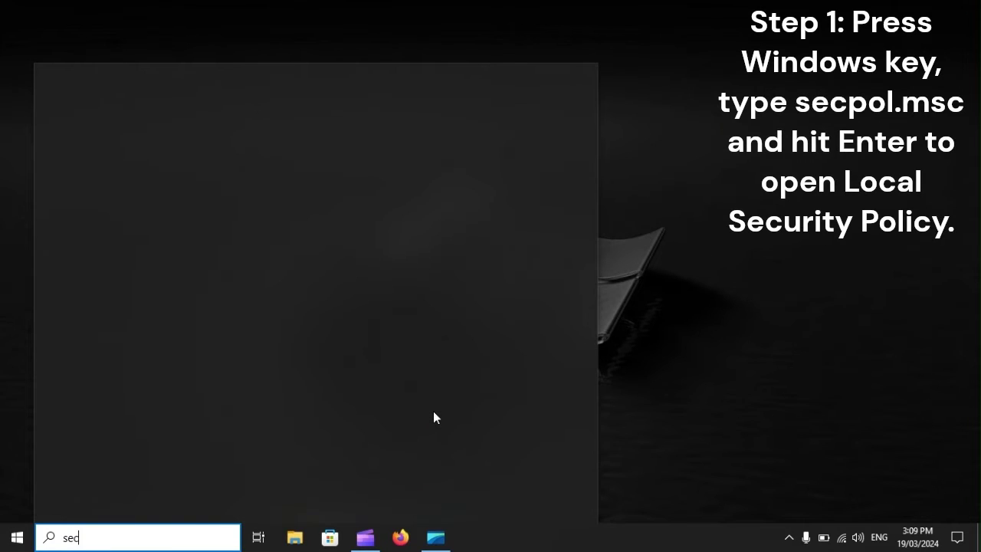
text(pol.)
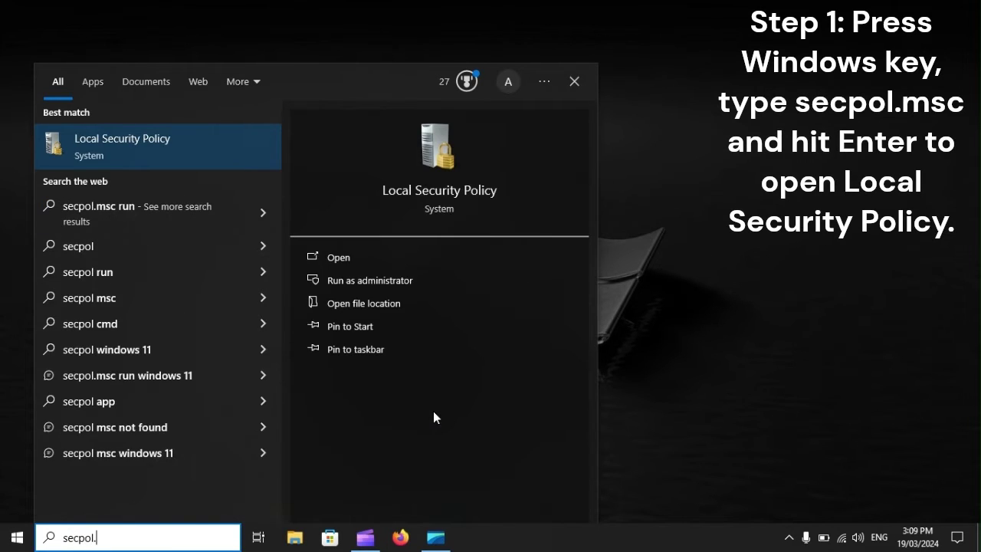
text(msc)
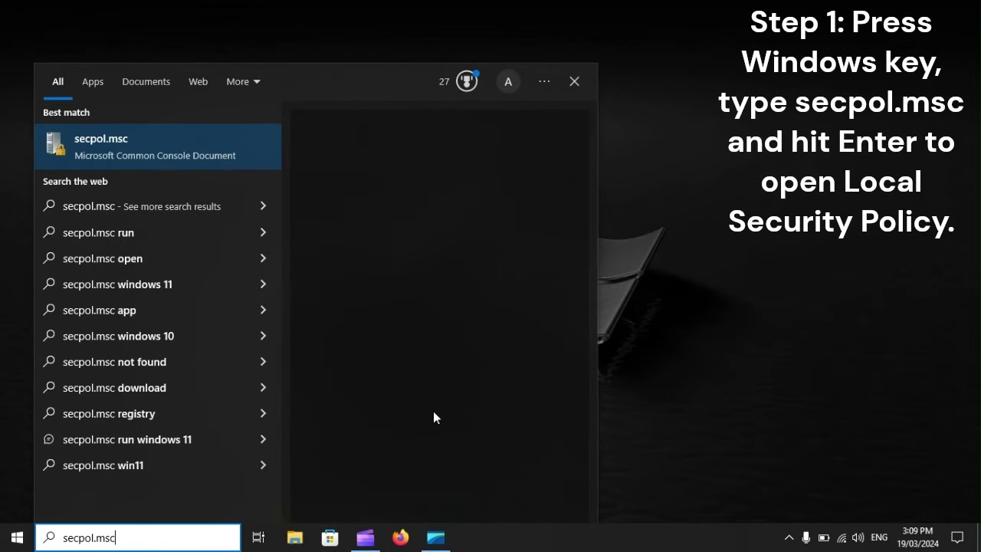
Step: Launch Local Security Policy and open 'Network access: Sharing and security model for local accounts' under Security Options
key(Return)
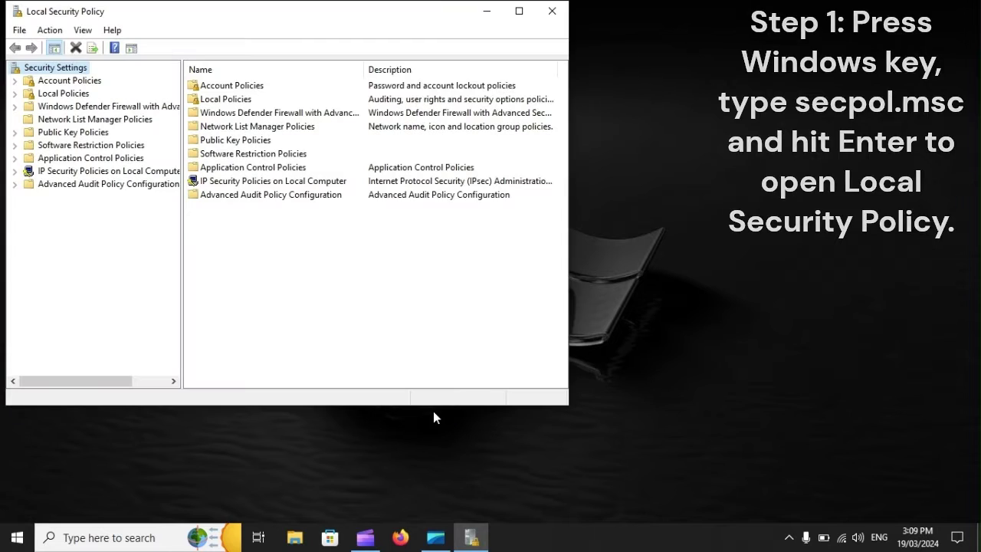
click(52, 94)
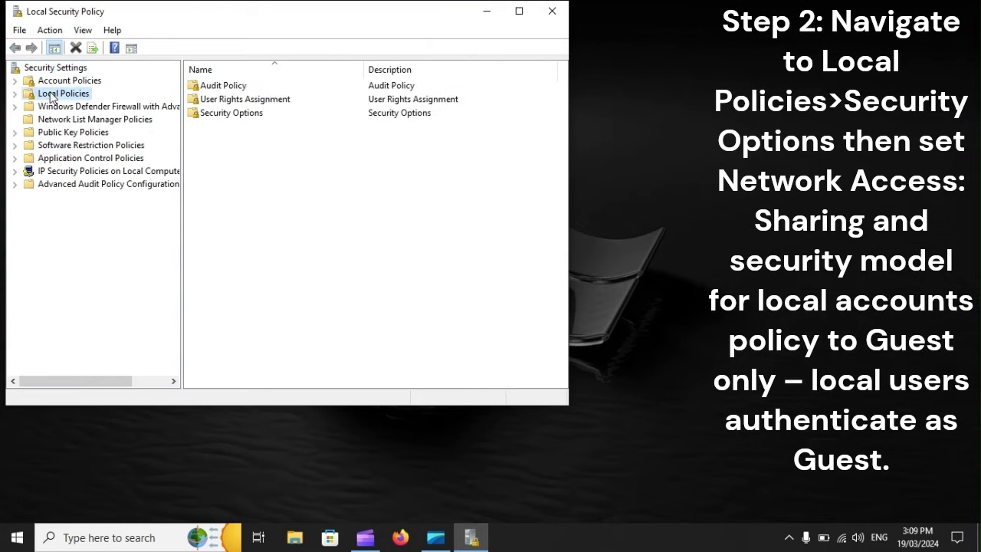
click(15, 93)
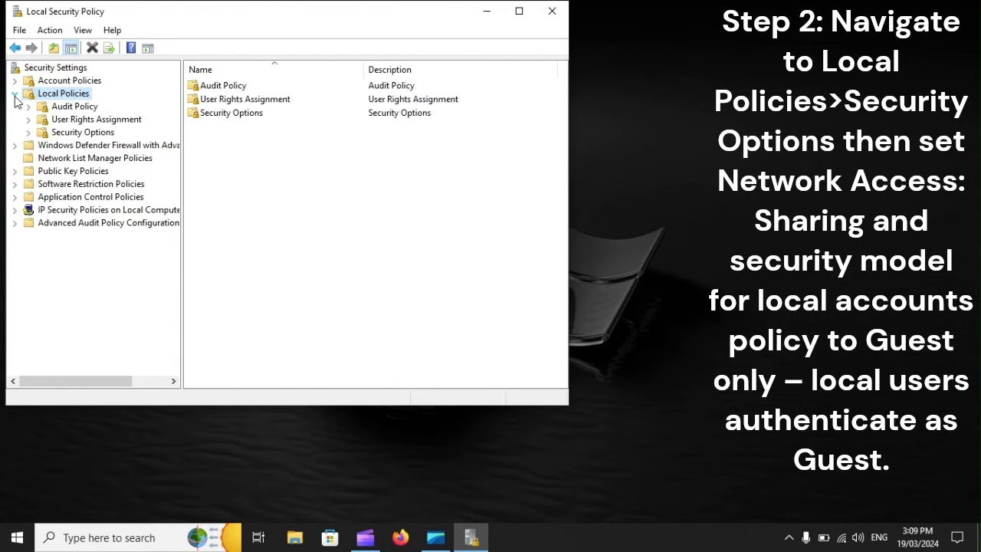
click(69, 133)
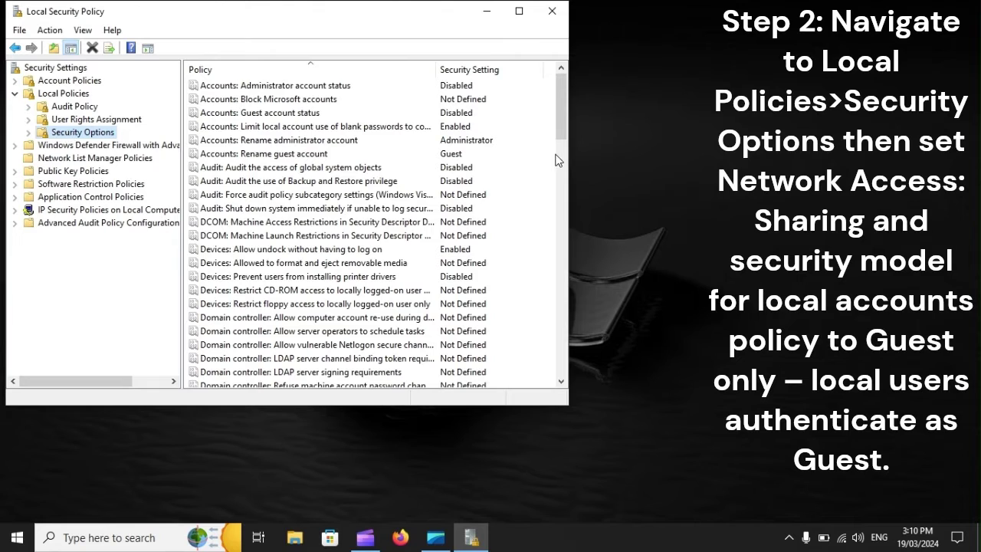
drag(563, 138, 570, 272)
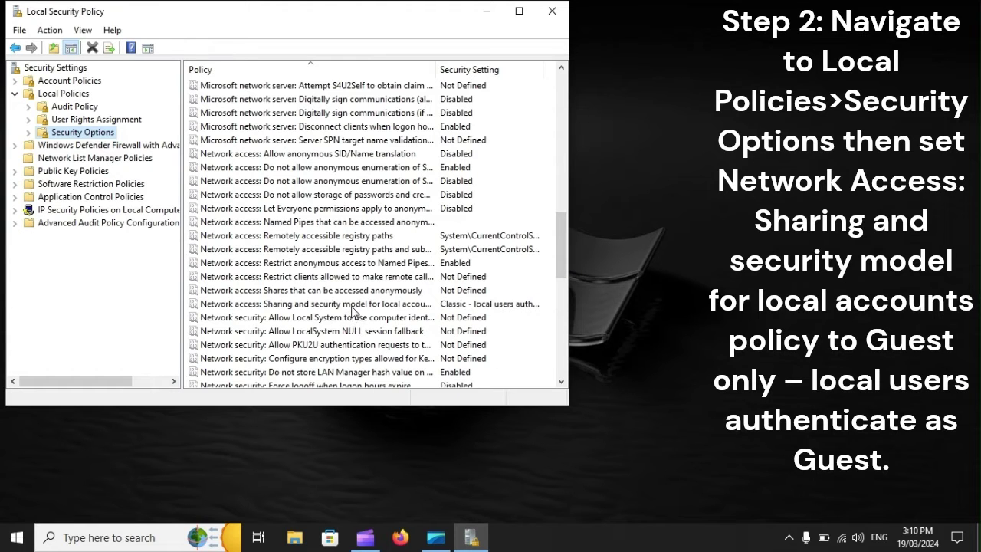
double_click(353, 305)
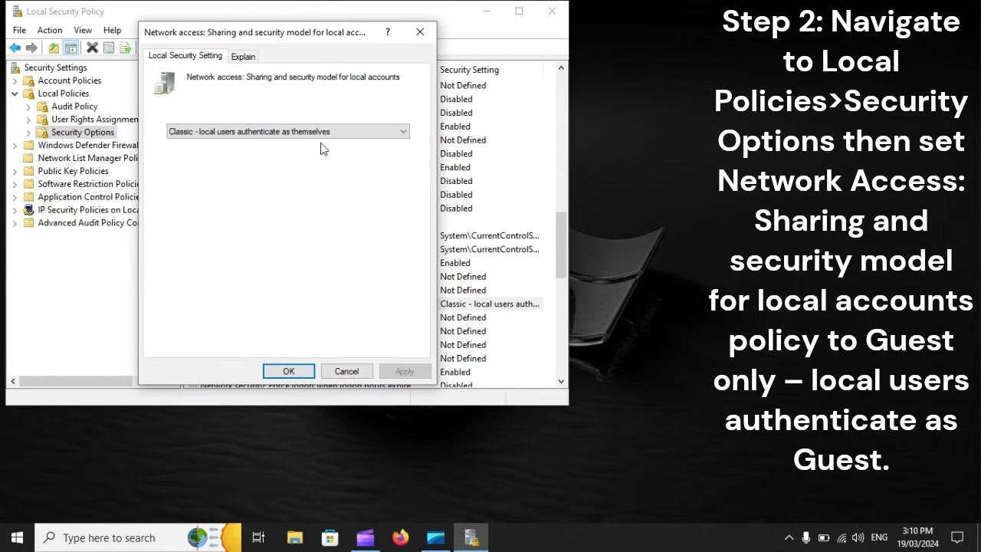
Step: List the sharing model choices, including 'Guest only - local users authenticate as Guest'
click(300, 133)
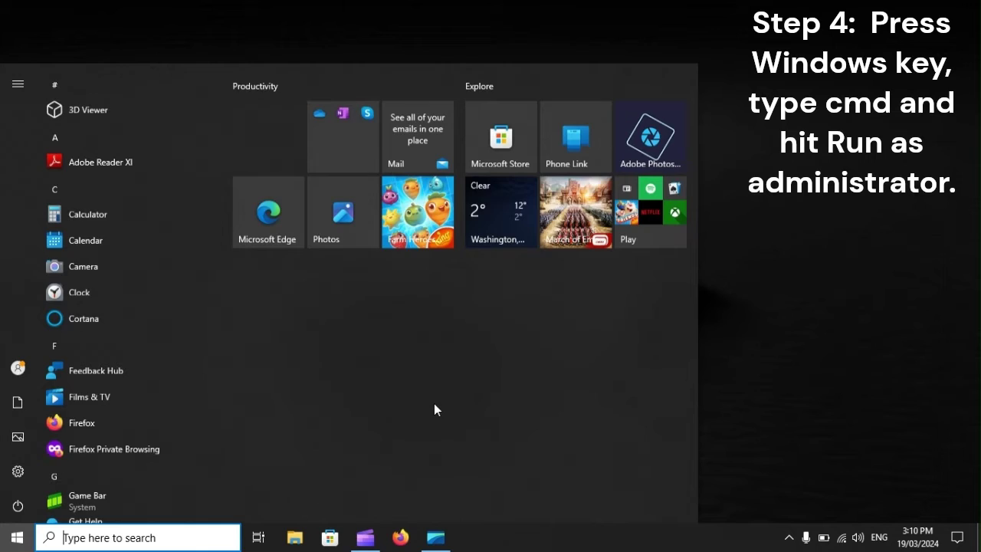
Step: Run gpupdate /force in an administrator Command Prompt, then search for secpol.msc
text(c)
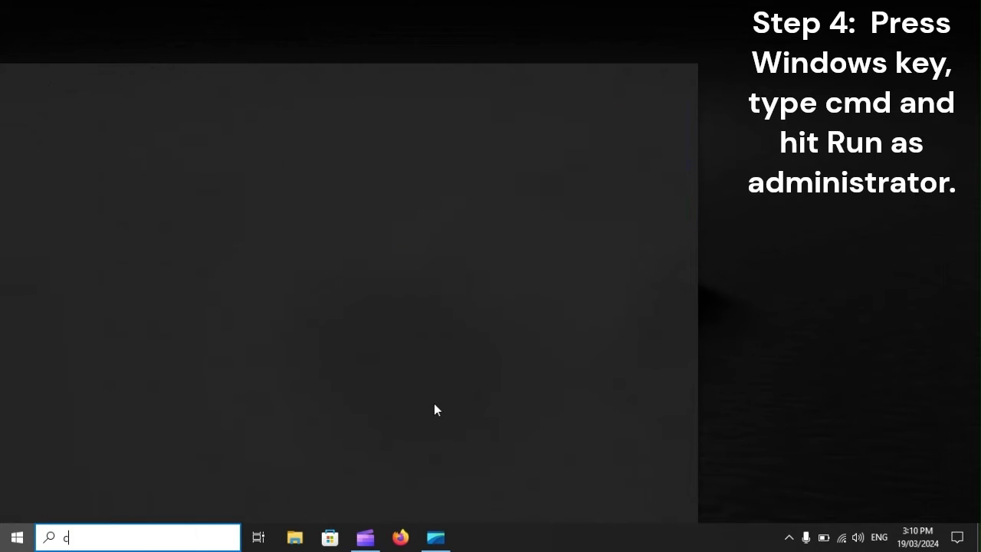
text(md)
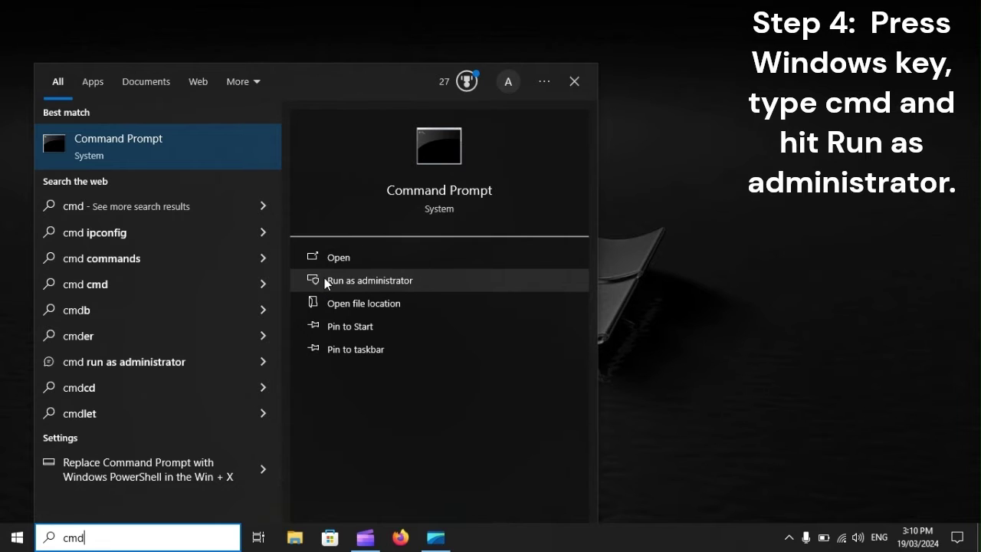
click(411, 285)
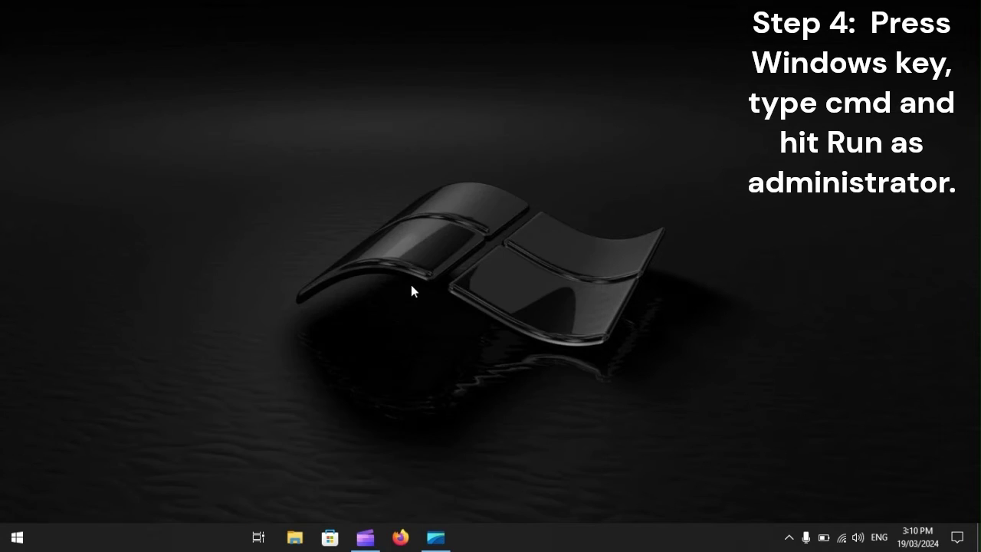
click(147, 91)
text(gpupdate /force)
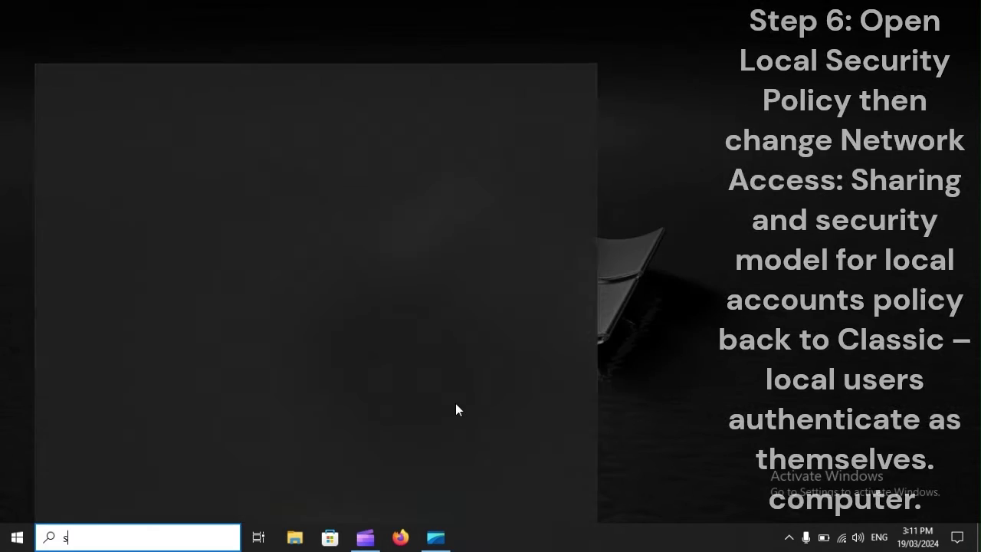
text(sec)
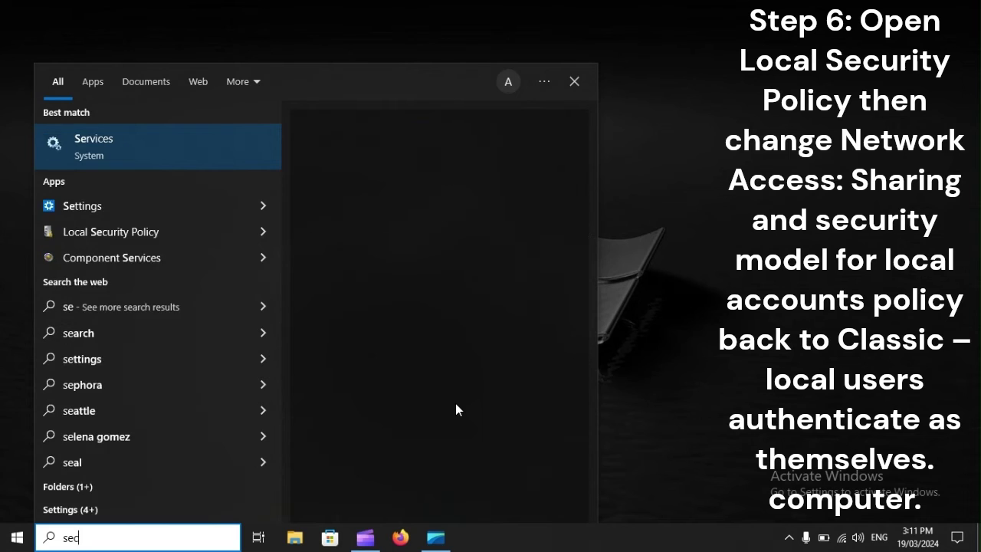
text(pol.)
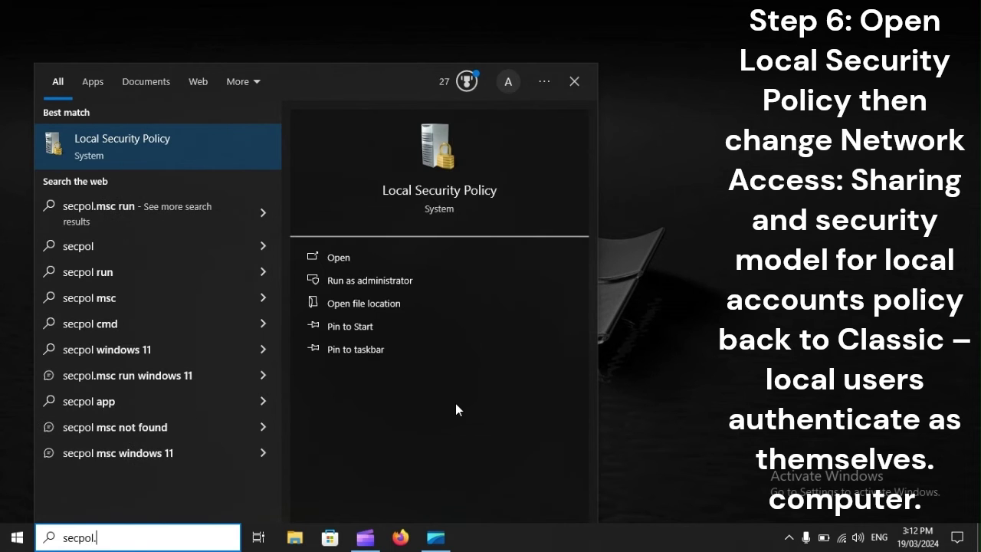
text(msc)
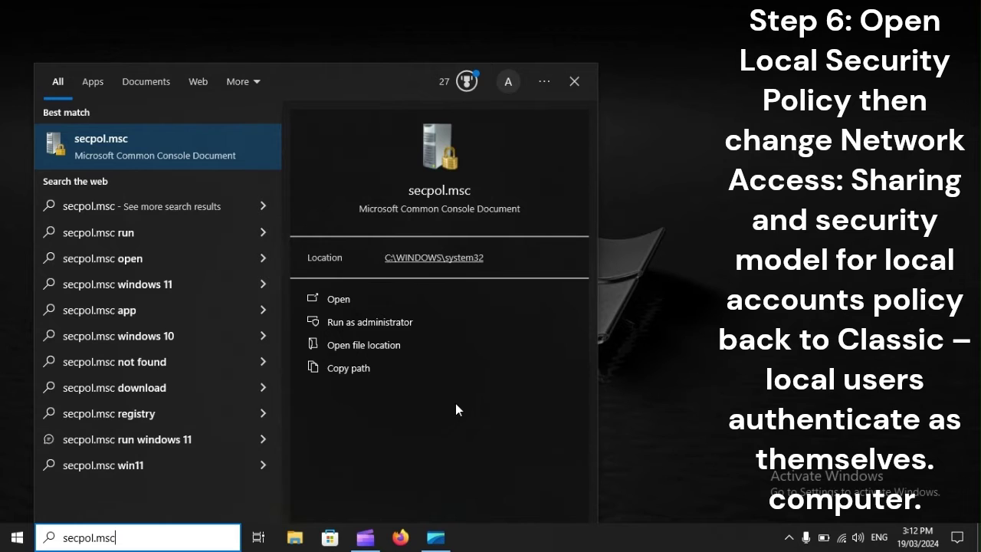
Step: Relaunch Local Security Policy and select the sharing and security model policy in Security Options
key(Return)
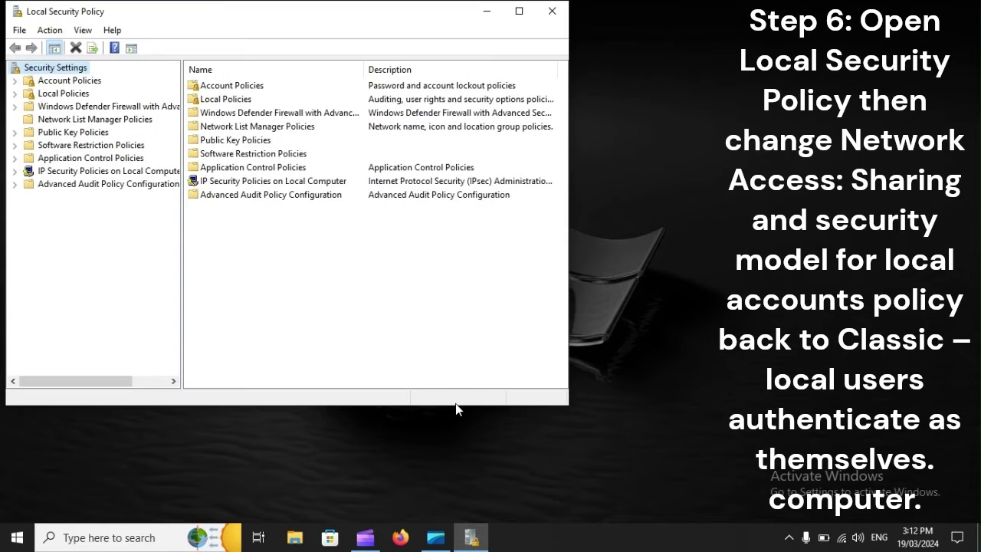
click(64, 93)
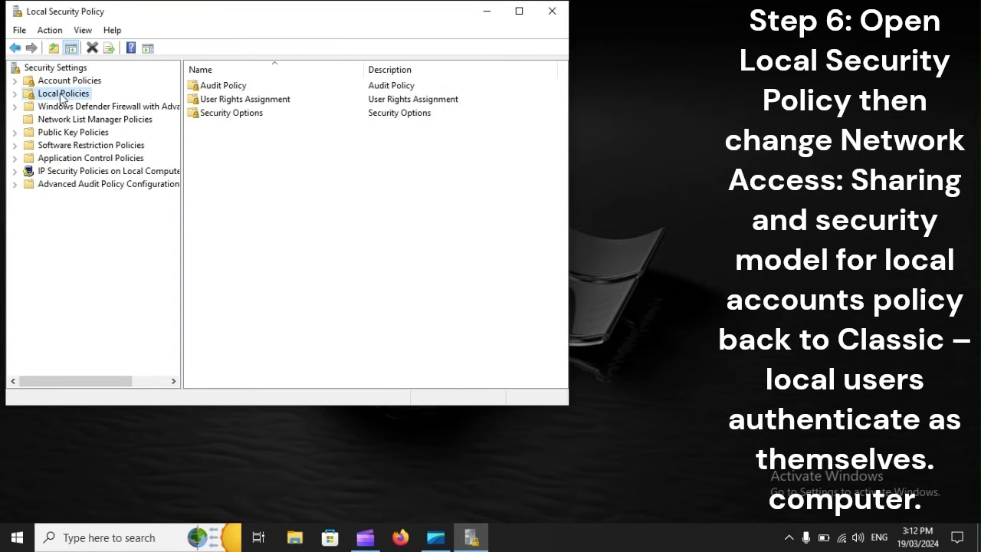
click(14, 93)
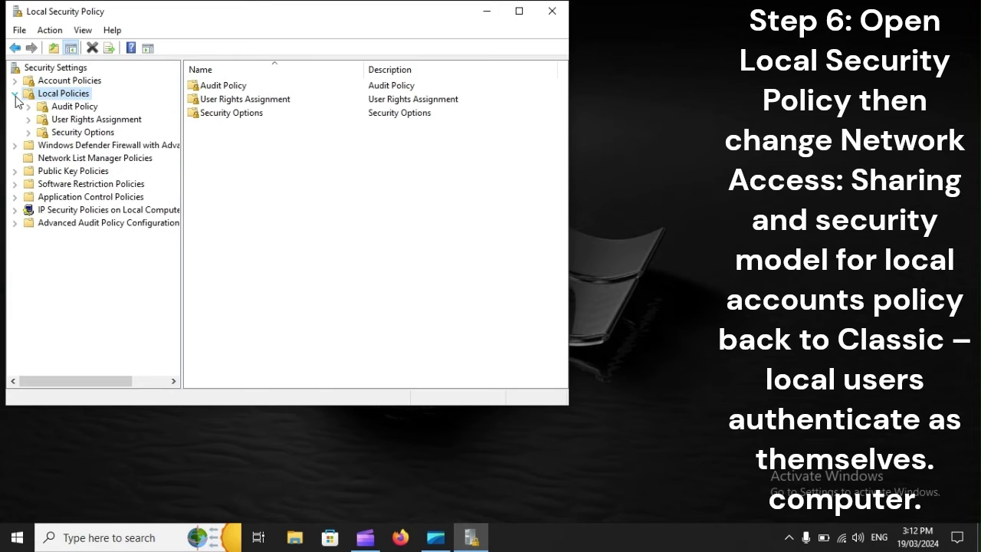
click(62, 132)
drag(559, 145, 564, 258)
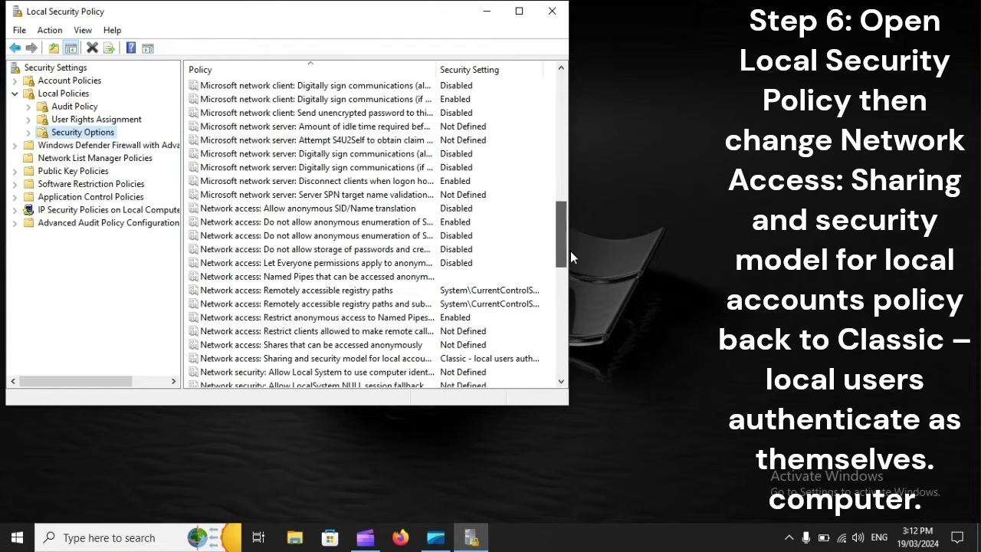
click(353, 362)
Step: Open the policy's settings and list the choices to pick 'Classic - local users authenticate as themselves'
double_click(353, 368)
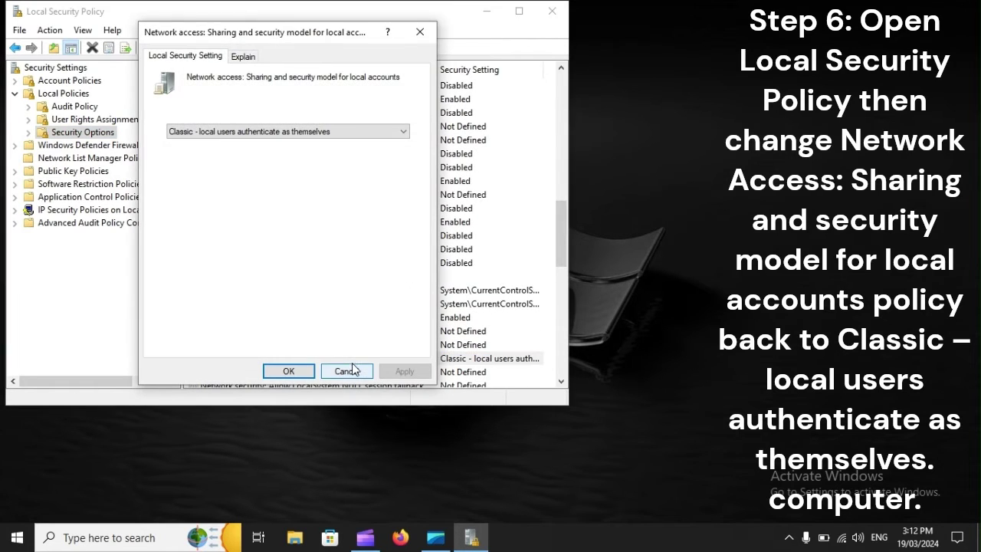
click(295, 129)
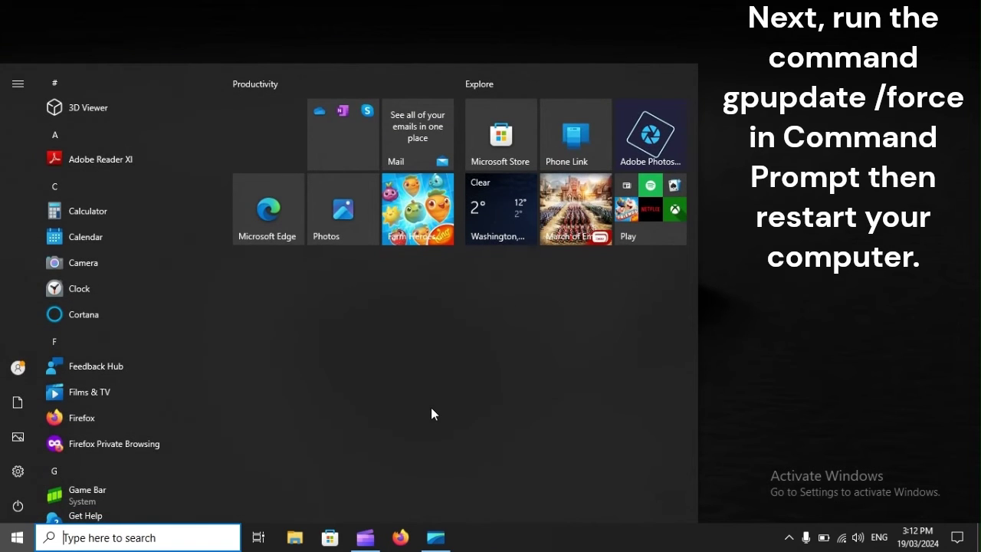
Step: Run gpupdate /force as administrator, then bring up the Start power options to restart
text(c)
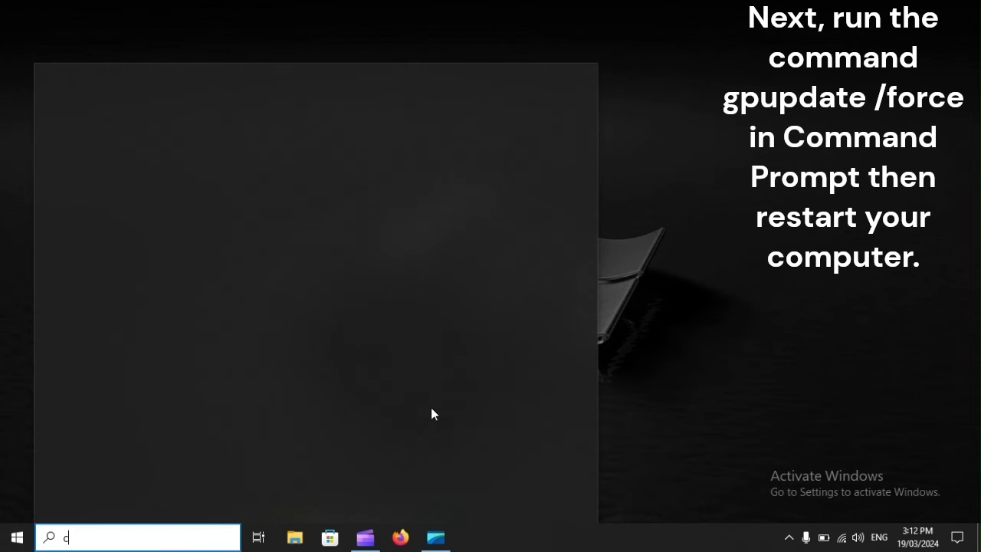
text(md)
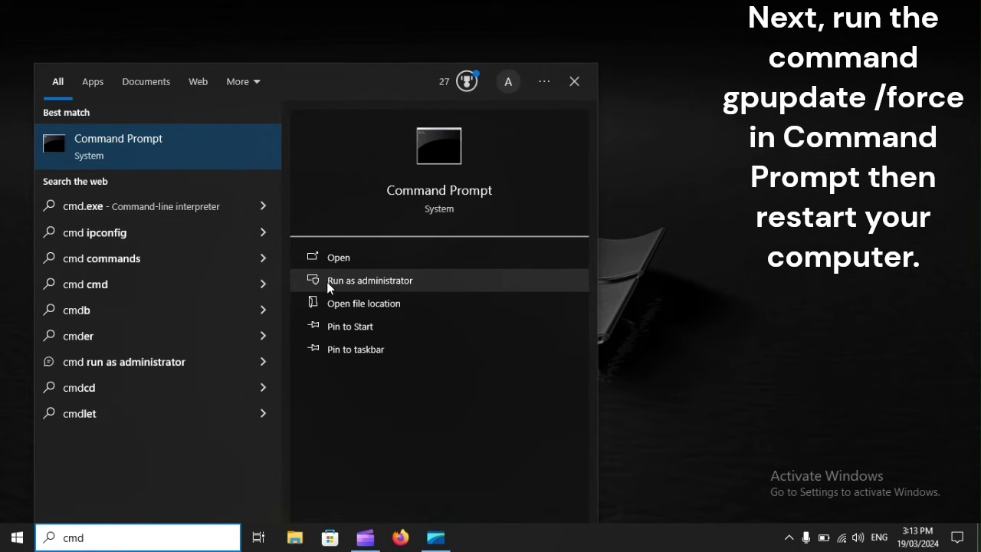
click(410, 280)
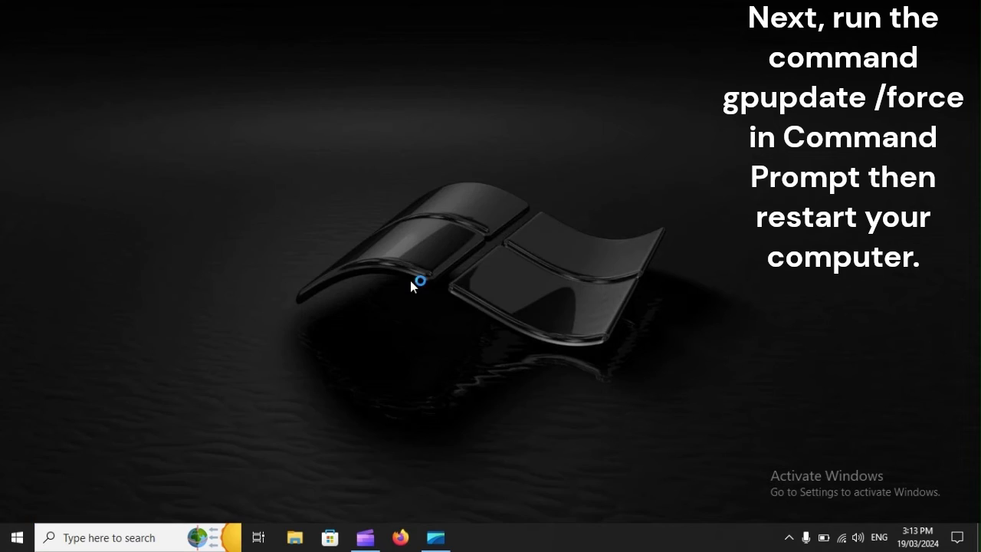
click(148, 101)
text(gpupdate /force)
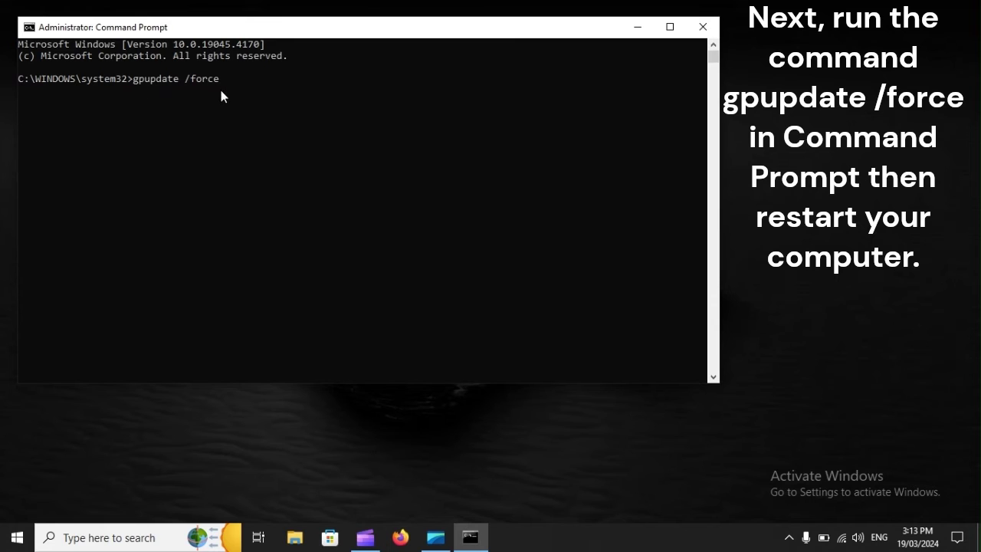
click(17, 538)
click(17, 505)
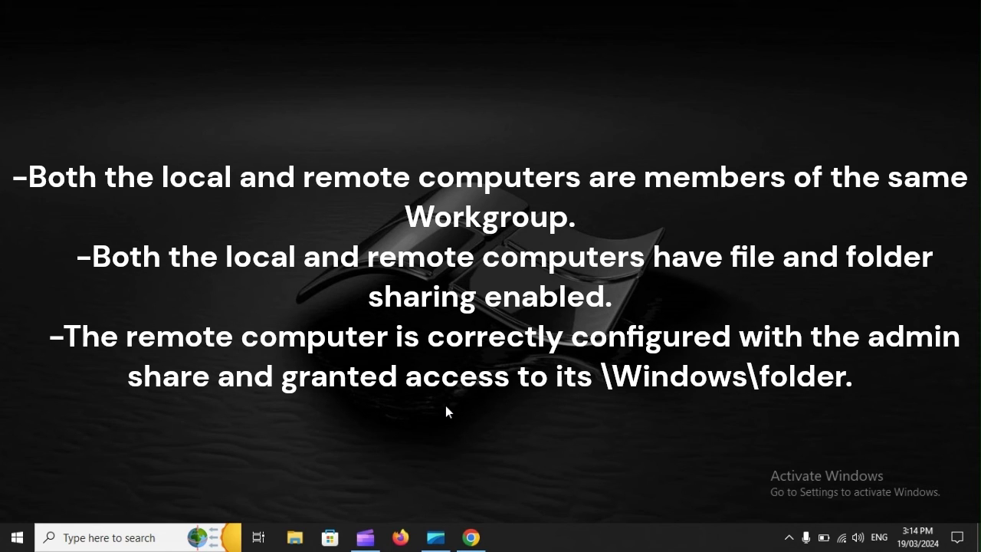
Step: Restore Chrome showing the 'PsExec download' Google results, with Microsoft Learn's PsExec - Sysinternals page on top
click(471, 538)
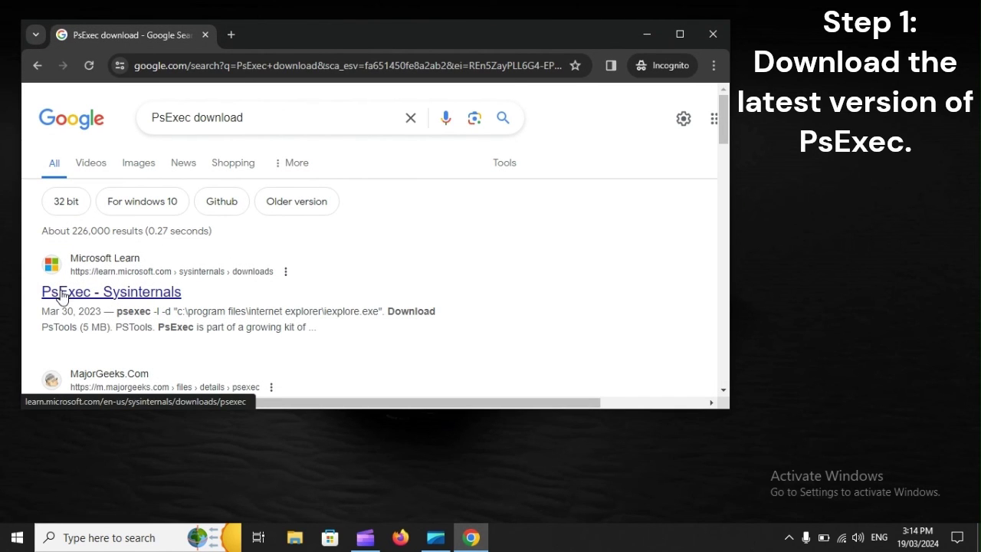